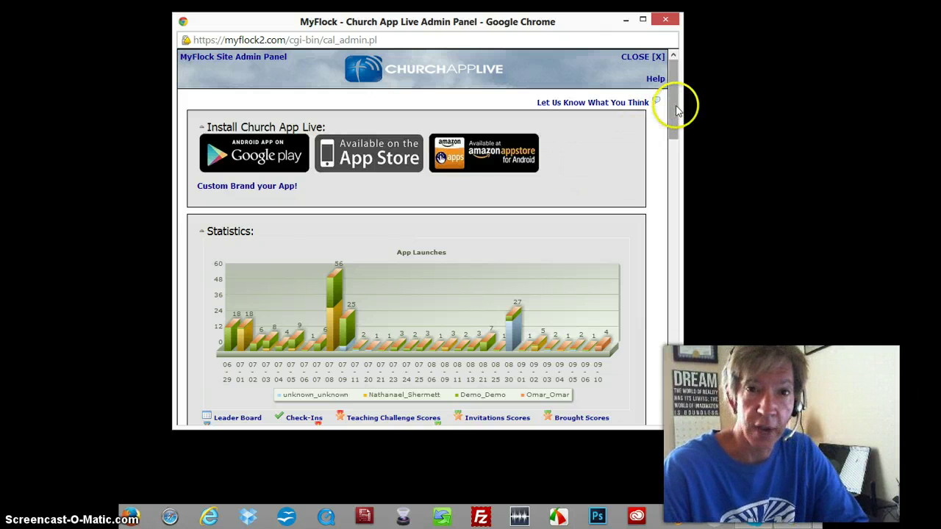
# Review the admin panel's statistics and logo sections, and browse the available button themes without choosing another one
pyautogui.moveTo(672, 105); pyautogui.dragTo(672, 153)
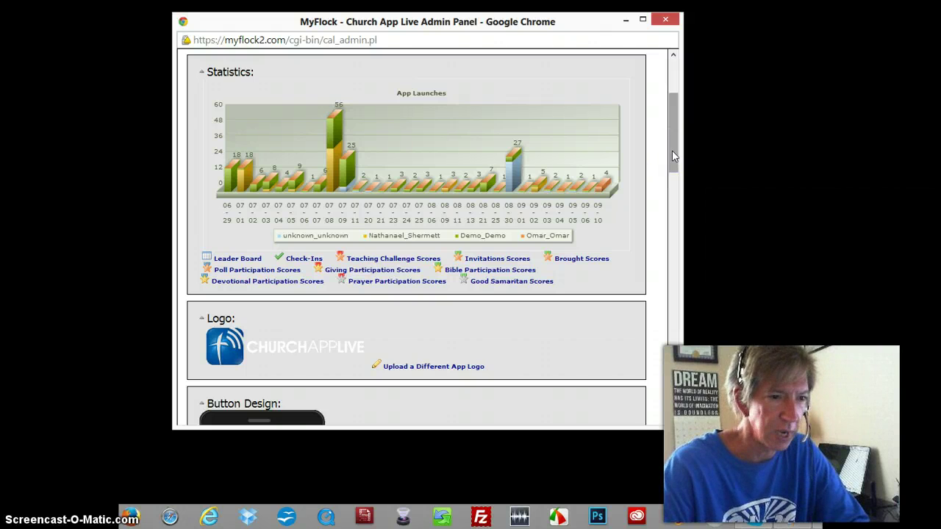
pyautogui.moveTo(672, 155); pyautogui.dragTo(677, 197)
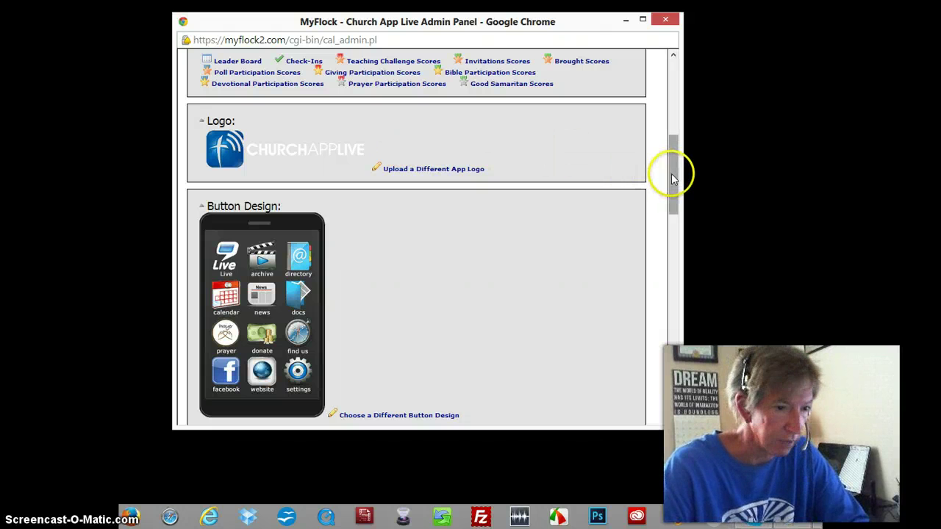
pyautogui.moveTo(672, 174); pyautogui.dragTo(671, 201)
pyautogui.click(397, 308)
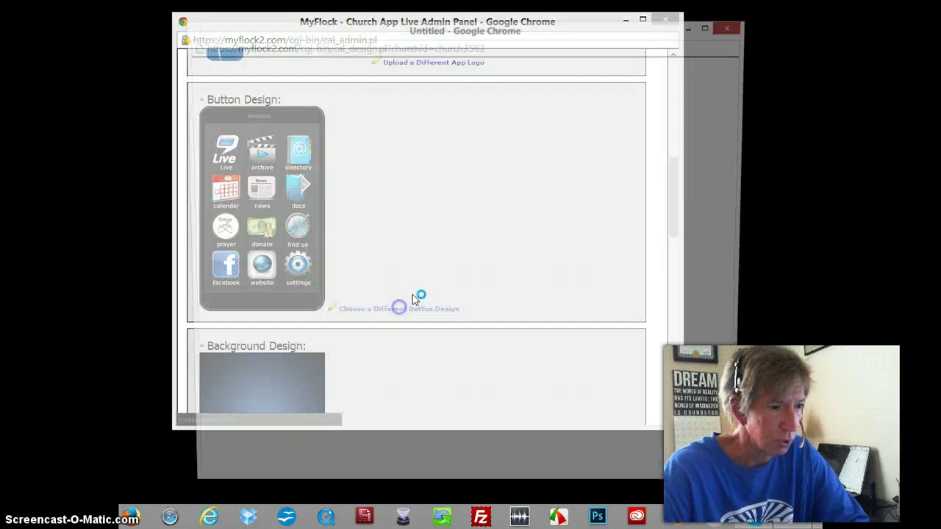
pyautogui.moveTo(342, 491)
pyautogui.mouseDown()
pyautogui.moveTo(624, 487)
pyautogui.moveTo(346, 487)
pyautogui.mouseUp()
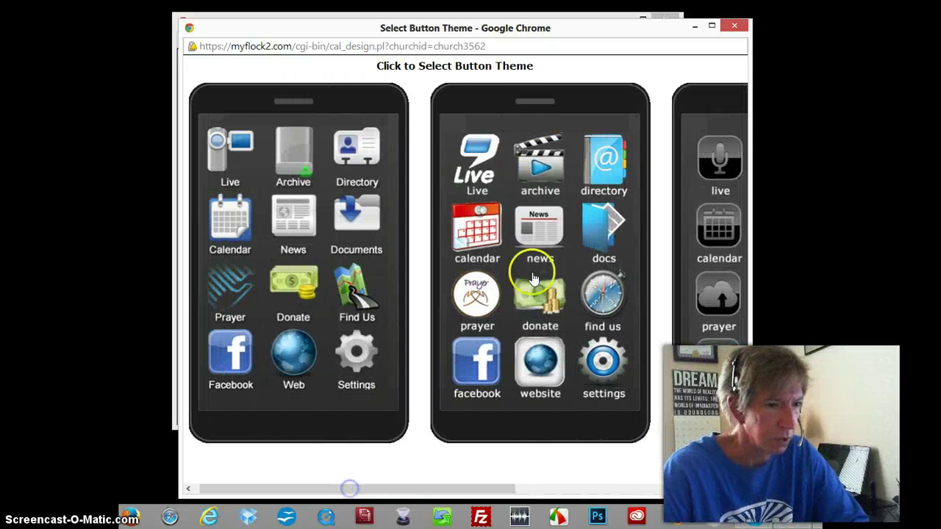
pyautogui.click(736, 26)
# Browse the available app backgrounds from the Background Design section and close the selection without changing the background
pyautogui.scroll(-3, 510, 193)
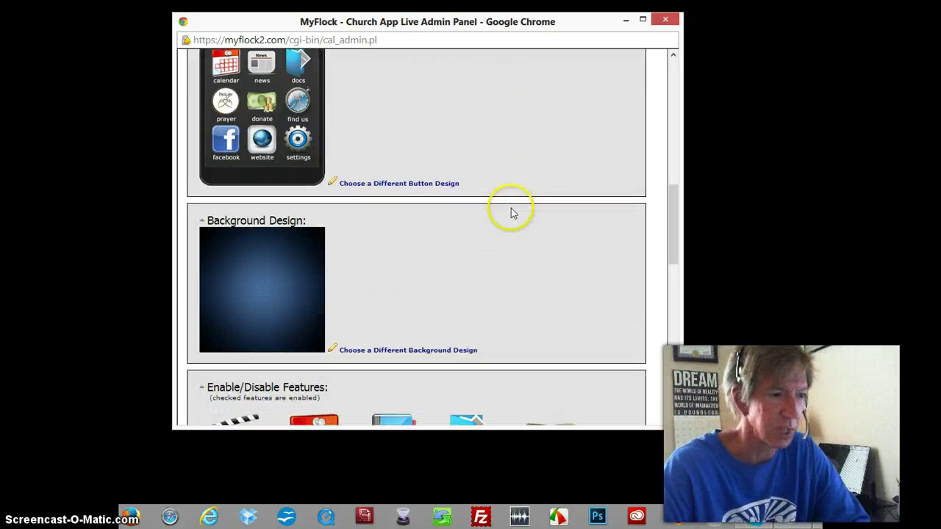
pyautogui.scroll(-1, 514, 213)
pyautogui.click(377, 291)
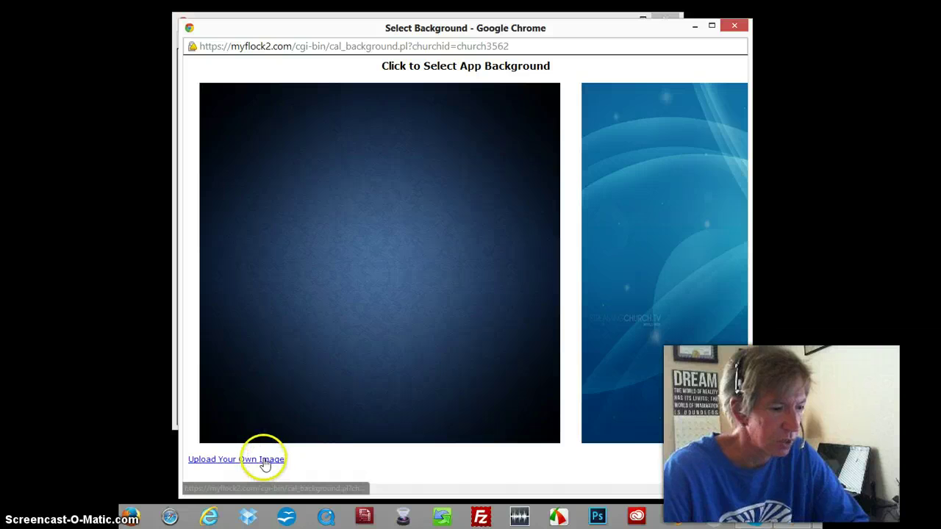
pyautogui.click(297, 489)
pyautogui.click(387, 489)
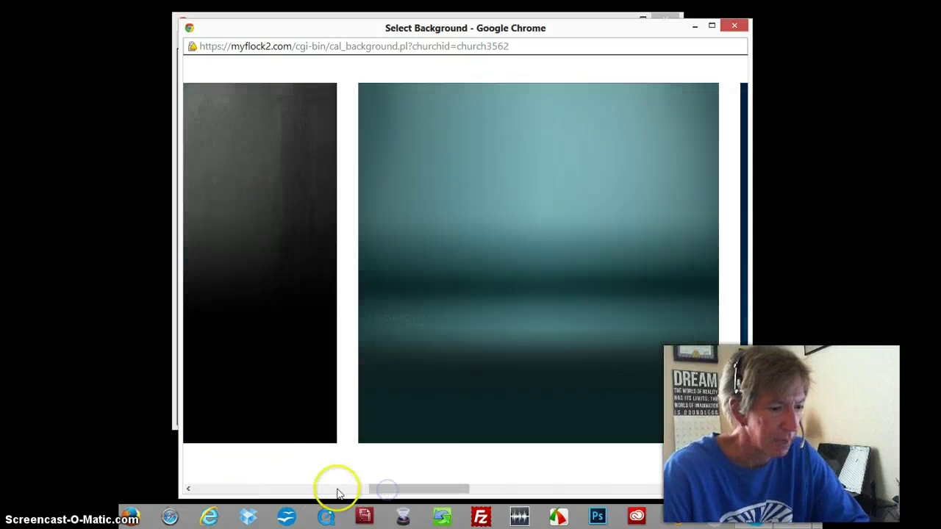
pyautogui.moveTo(422, 488); pyautogui.dragTo(315, 456)
pyautogui.click(734, 26)
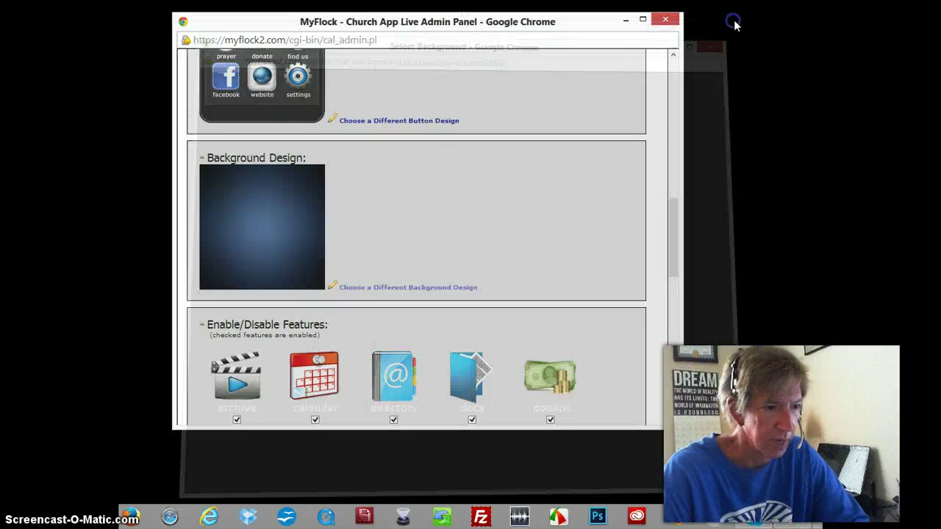
# Review the app features that can be enabled or disabled, including archive, calendar and directory
pyautogui.scroll(-3, 553, 161)
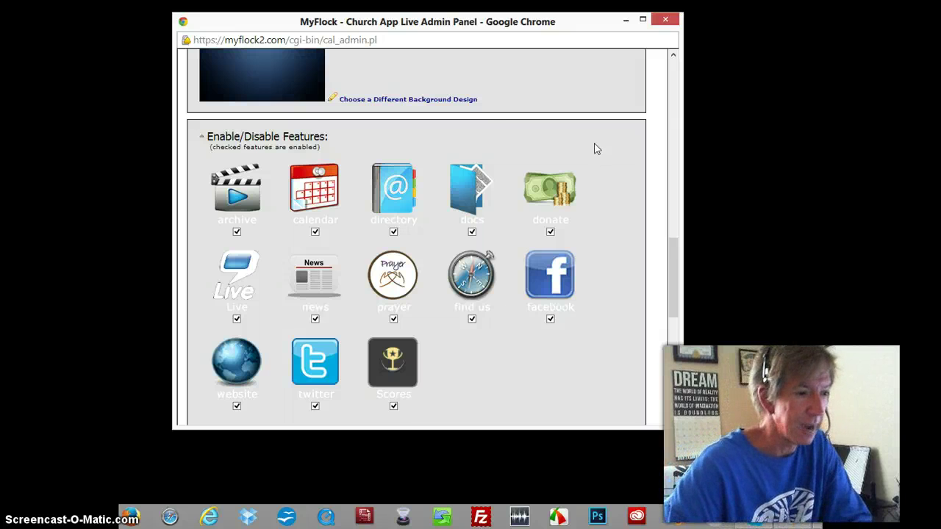
pyautogui.scroll(-1, 597, 149)
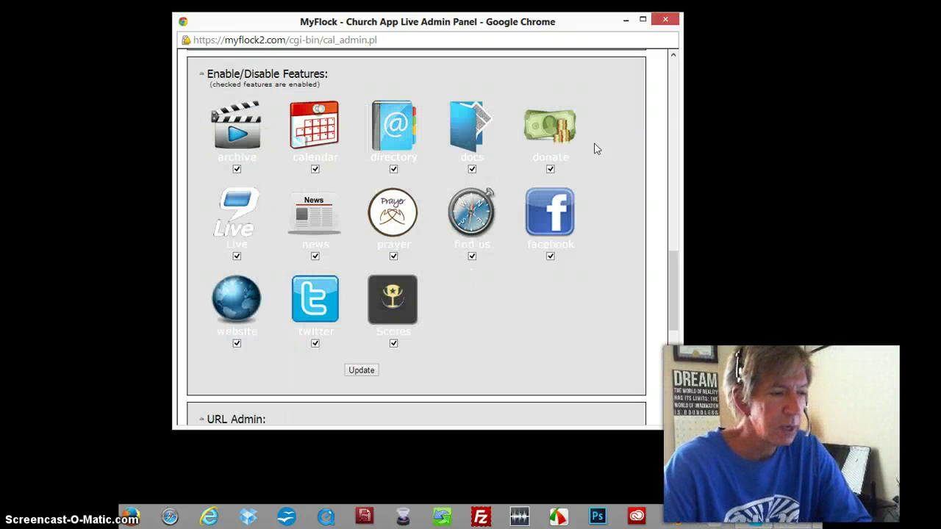
pyautogui.click(239, 134)
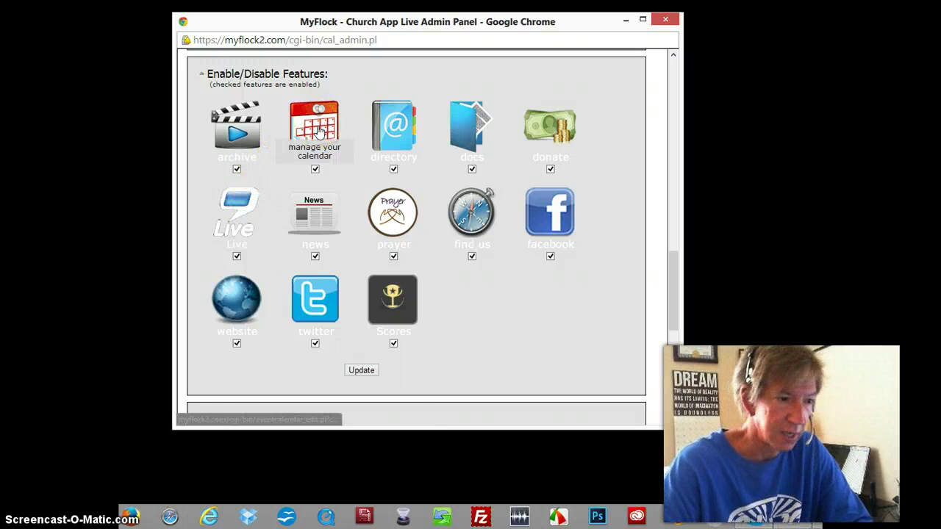
pyautogui.click(393, 124)
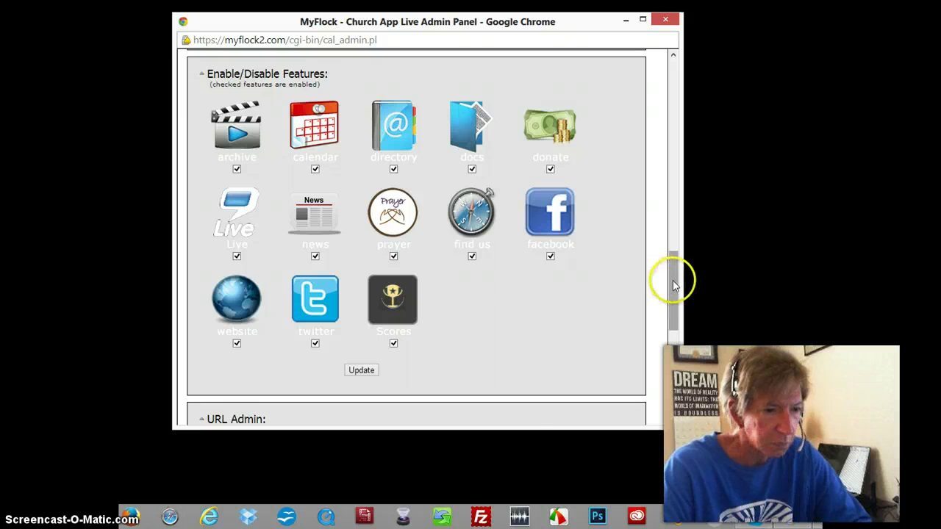
# Examine the URL Admin fields for the web site, donation, Facebook, Twitter and alternate calendar links
pyautogui.moveTo(673, 280); pyautogui.dragTo(672, 325)
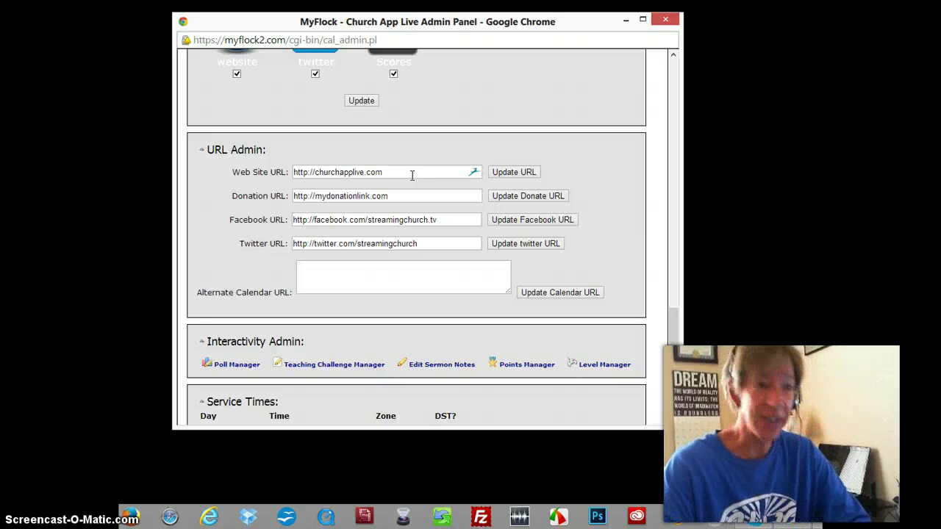
pyautogui.click(403, 173)
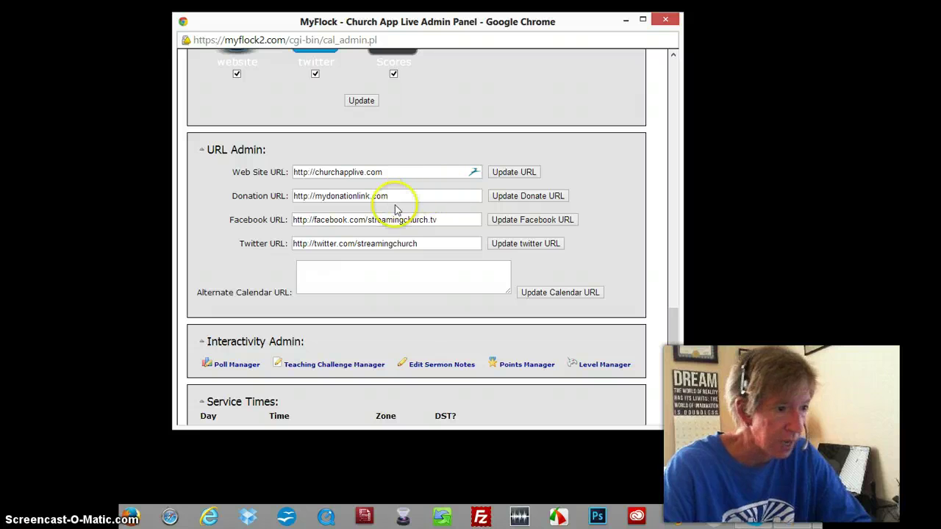
pyautogui.click(412, 196)
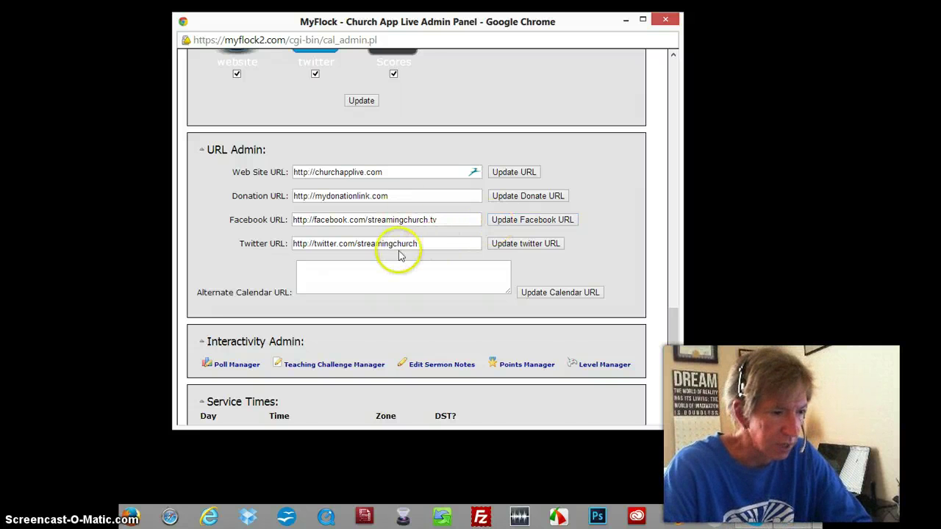
pyautogui.click(436, 270)
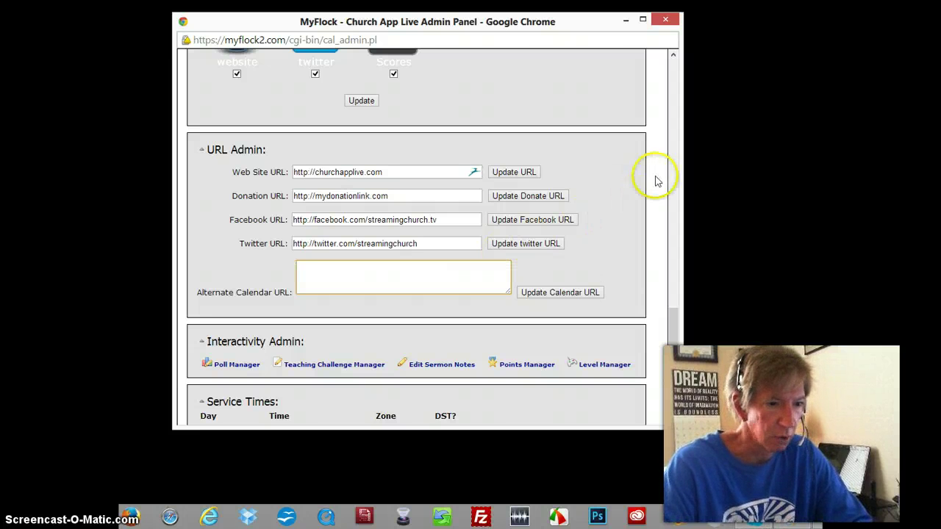
# Look through the existing polls in the Poll Manager and close its window
pyautogui.scroll(-2, 677, 341)
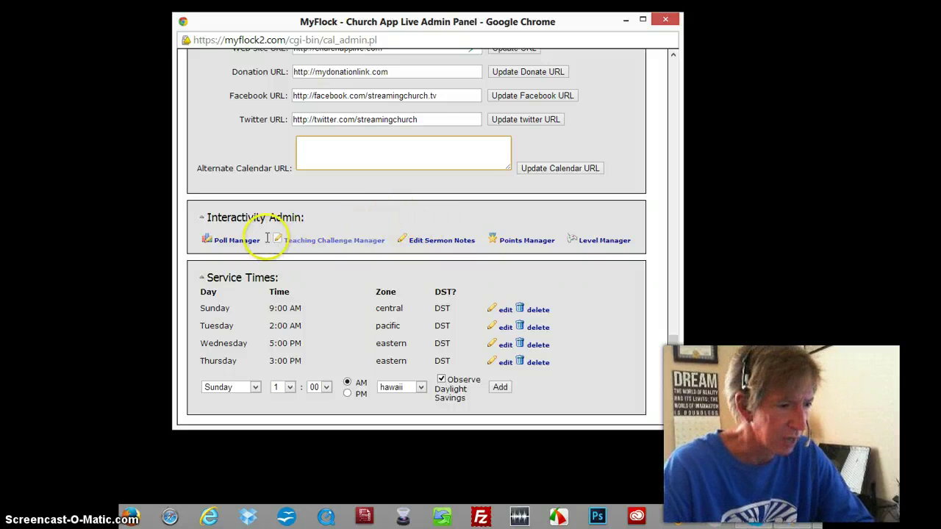
pyautogui.click(225, 239)
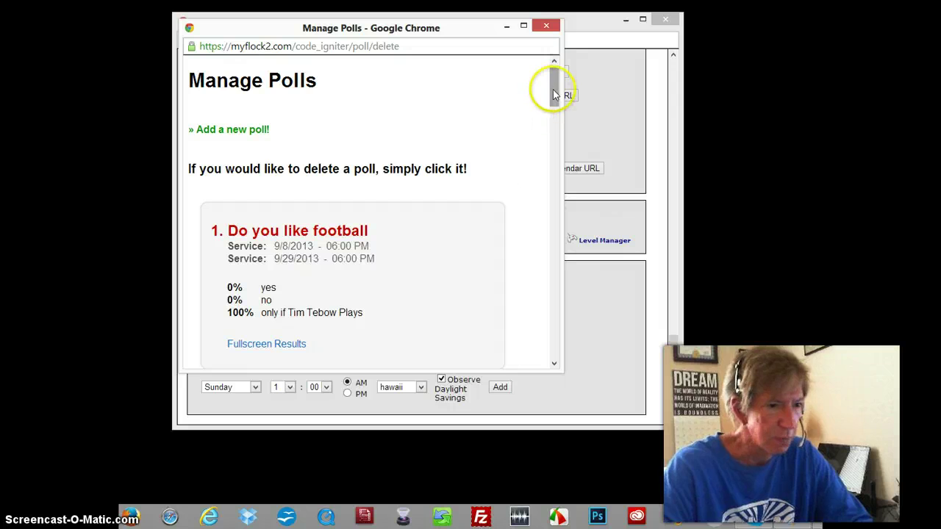
pyautogui.moveTo(556, 92); pyautogui.dragTo(559, 107)
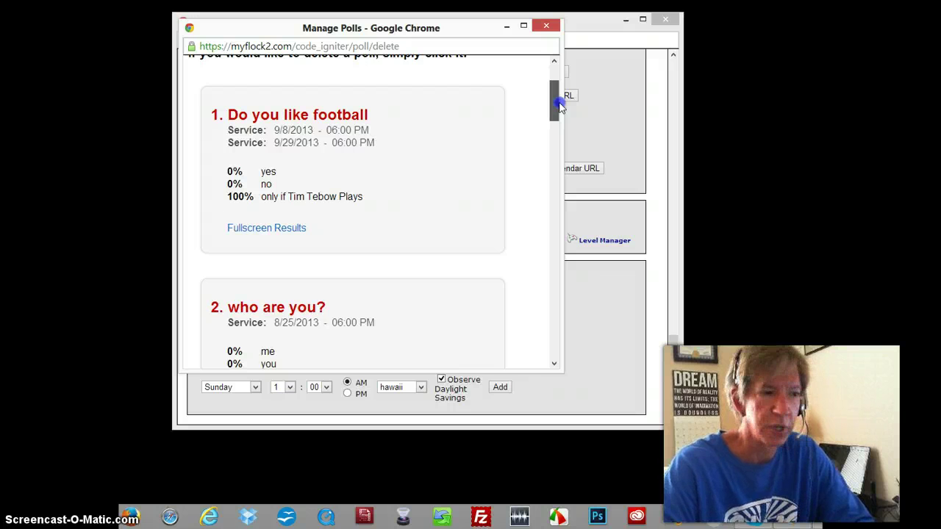
pyautogui.moveTo(558, 107); pyautogui.dragTo(551, 38)
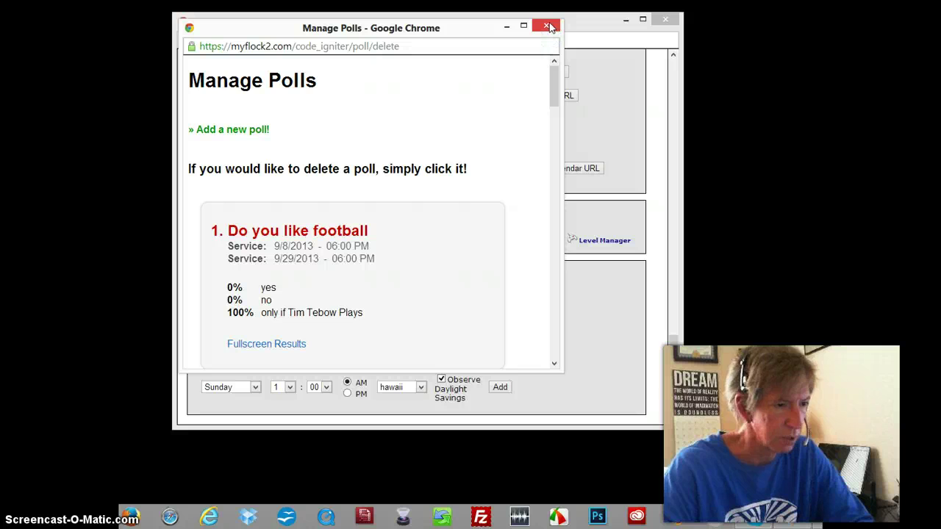
pyautogui.click(547, 26)
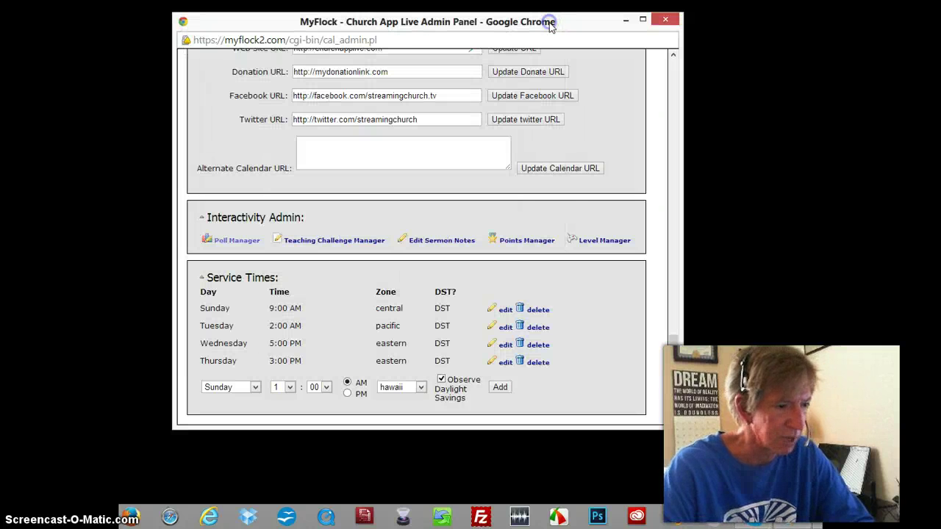
# Inspect the Teaching Challenge Manager and the sermon notes editor, closing each window without making changes
pyautogui.click(335, 242)
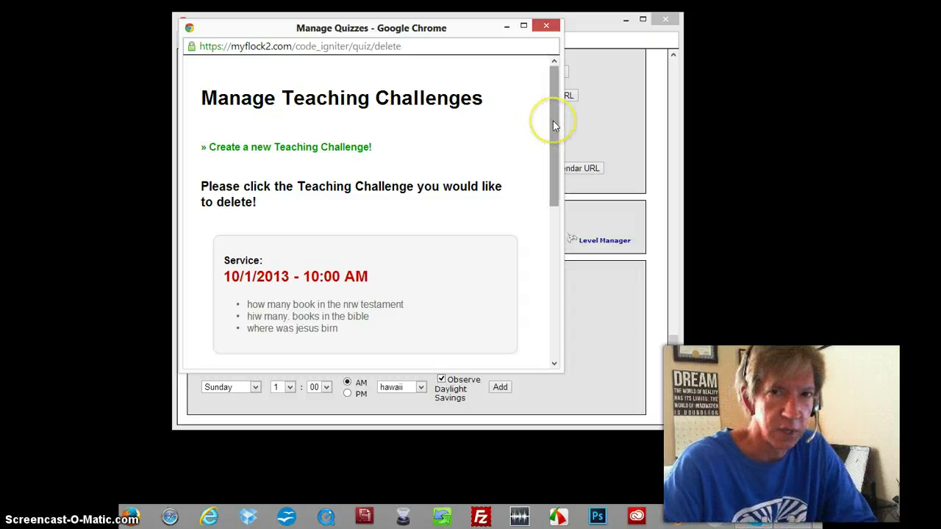
pyautogui.moveTo(556, 126); pyautogui.dragTo(542, 84)
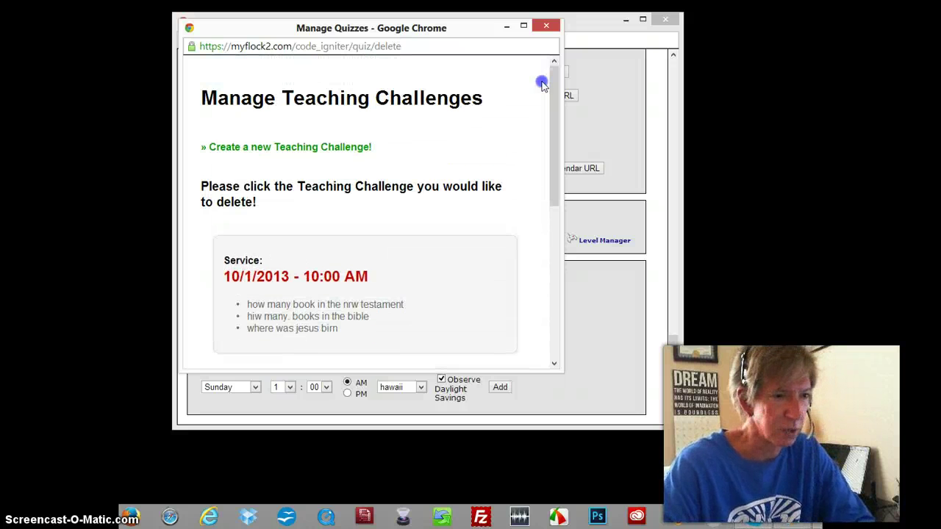
pyautogui.click(548, 28)
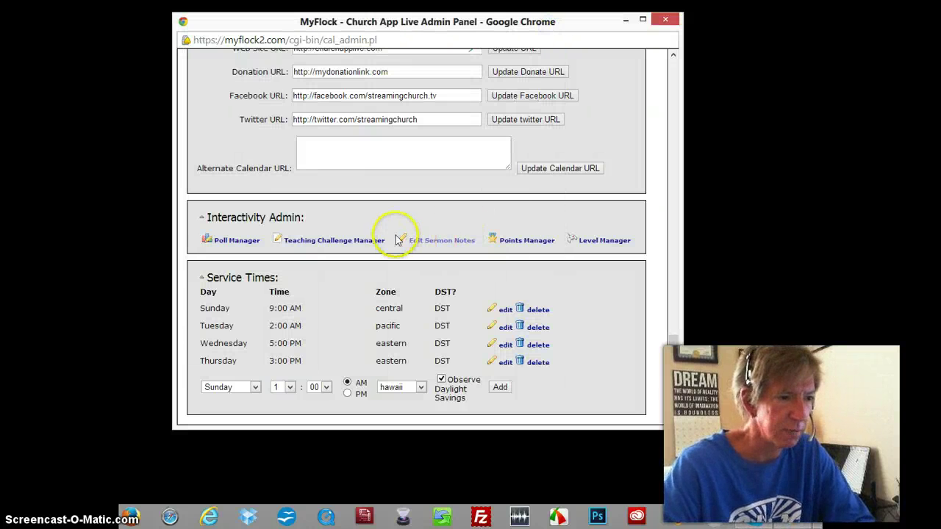
pyautogui.click(447, 241)
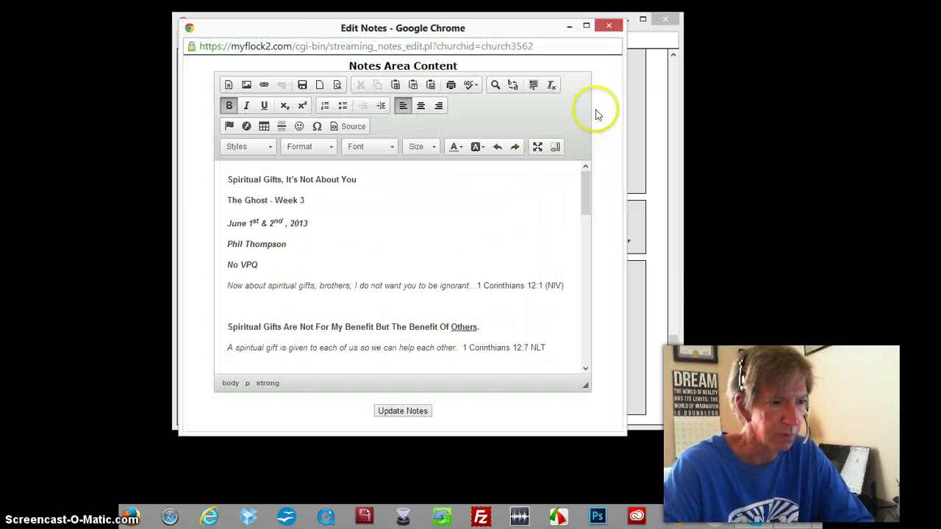
pyautogui.click(609, 26)
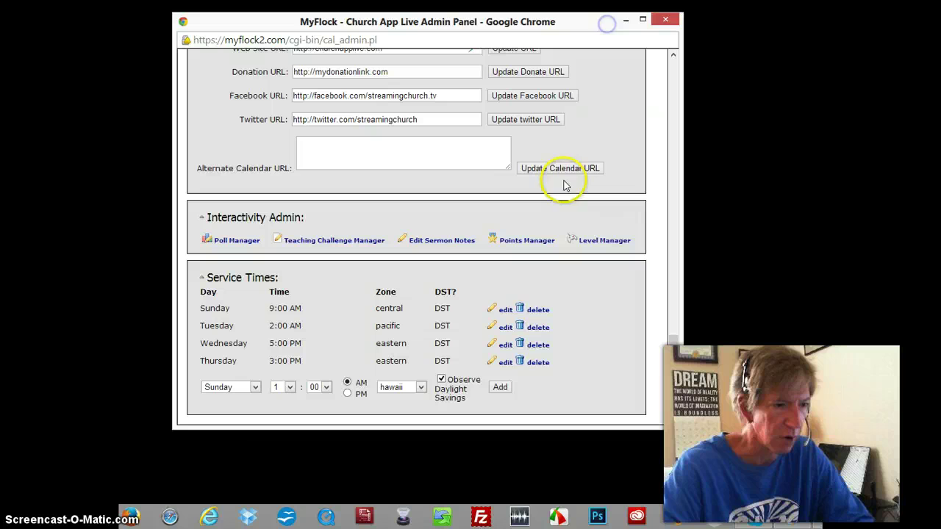
# Review the point values in the Points Manager and the level names and maximum points in the Level Manager
pyautogui.click(523, 243)
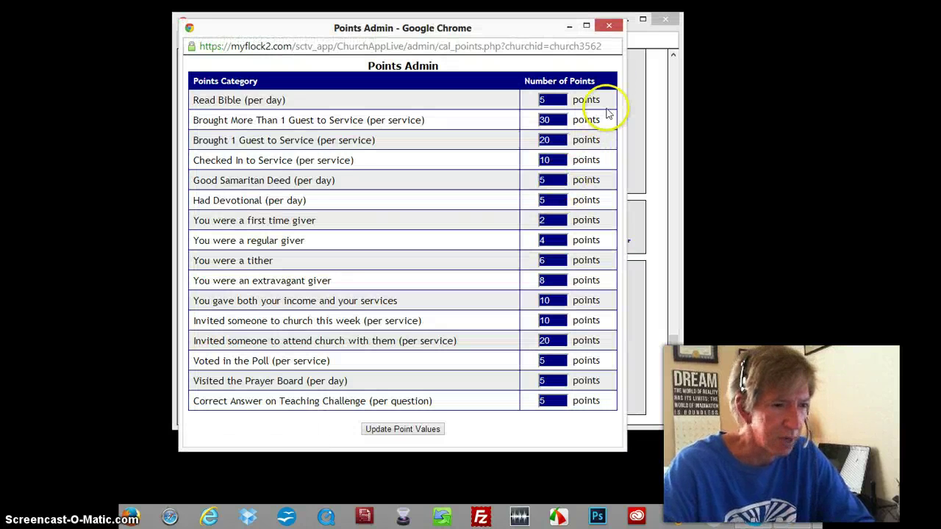
pyautogui.click(608, 28)
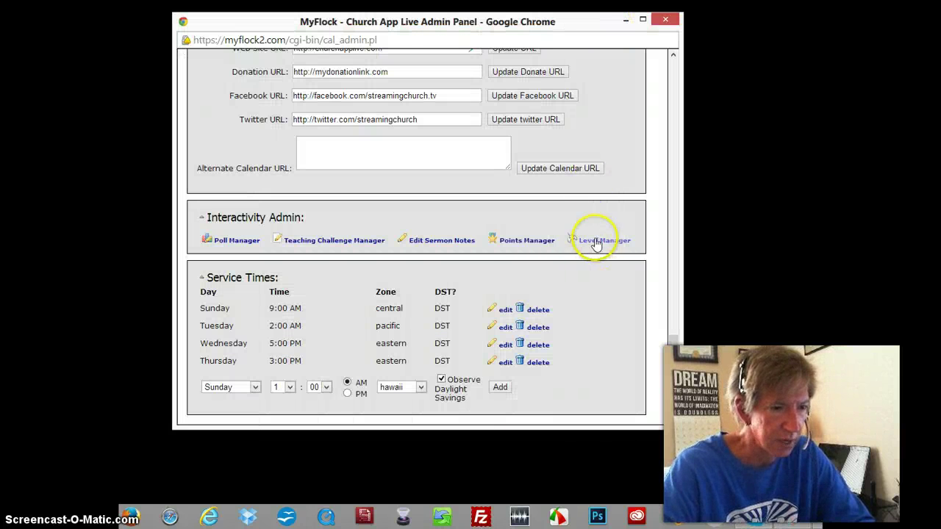
pyautogui.click(603, 240)
pyautogui.moveTo(589, 162); pyautogui.dragTo(578, 185)
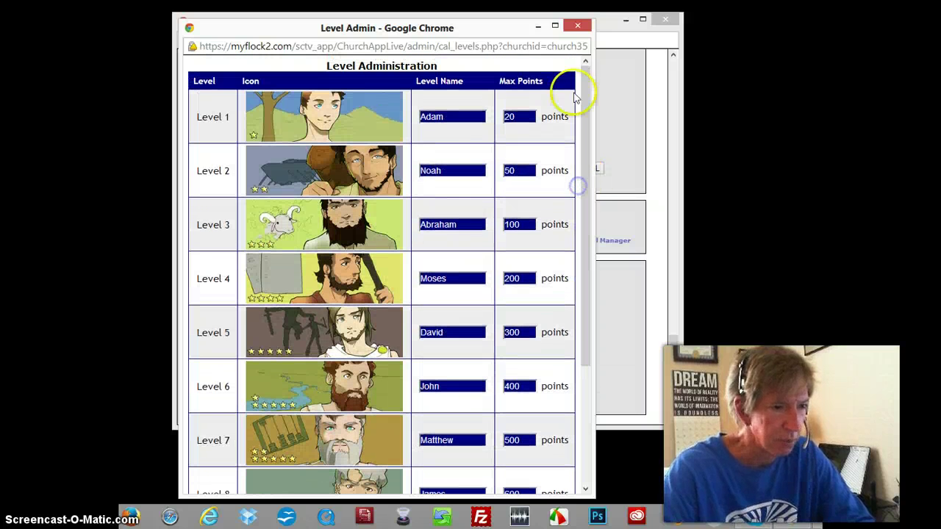
pyautogui.click(578, 27)
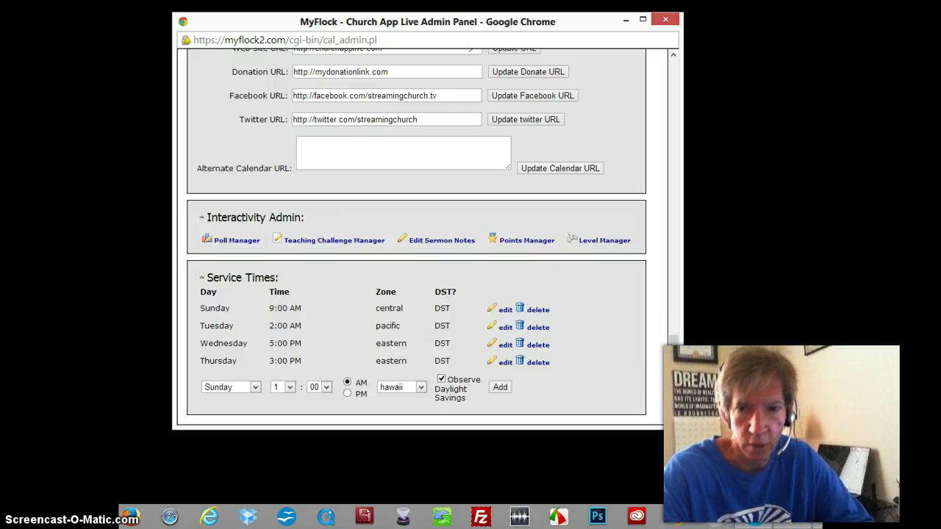
# View the userview.PNG image of the app's home screen in Chrome, and clear its window off the desktop
pyautogui.moveTo(698, 353); pyautogui.dragTo(456, 190)
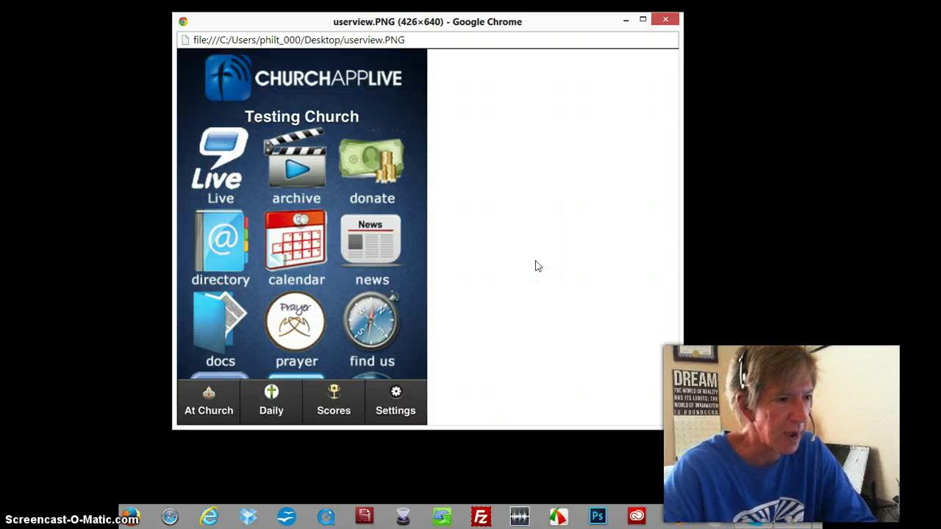
pyautogui.click(504, 373)
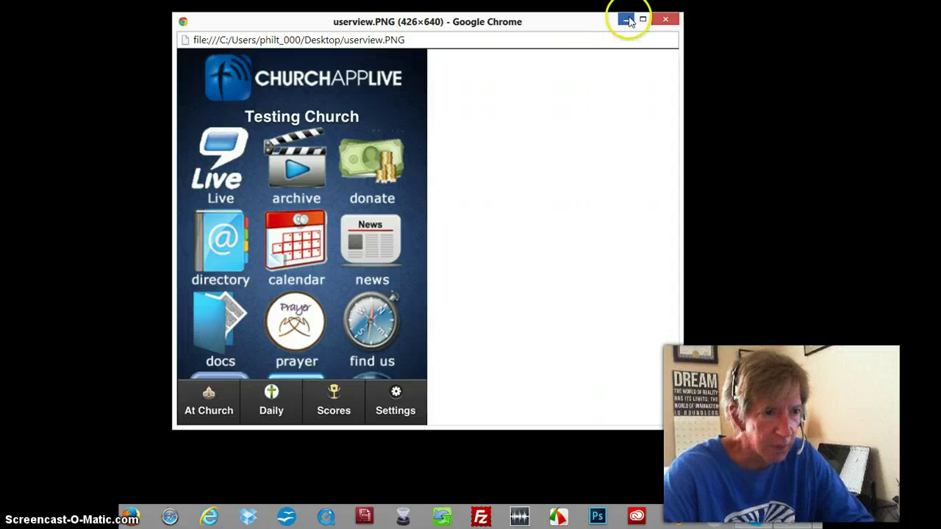
pyautogui.moveTo(581, 25); pyautogui.dragTo(726, 57)
pyautogui.click(720, 35)
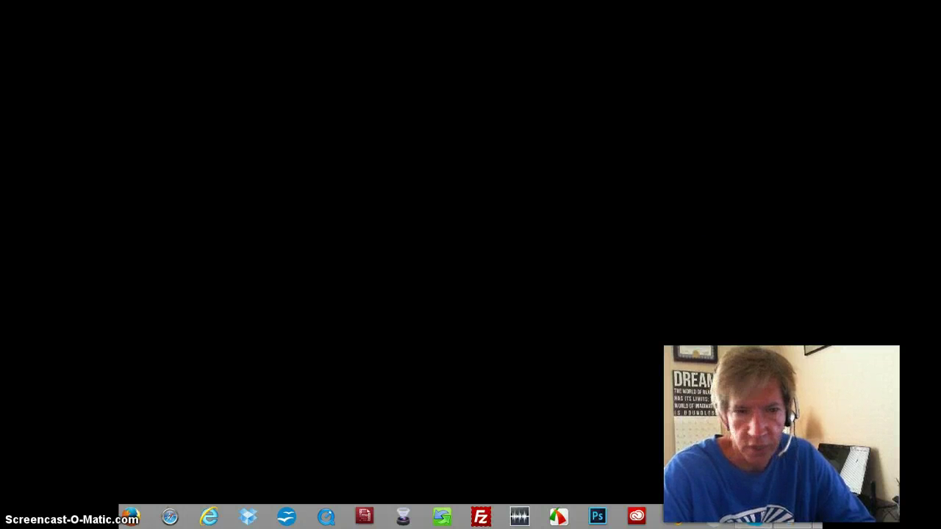
# Open the "I'm at Church" screenshot in Paint and look through its service options
pyautogui.click(383, 266)
pyautogui.doubleClick(381, 257)
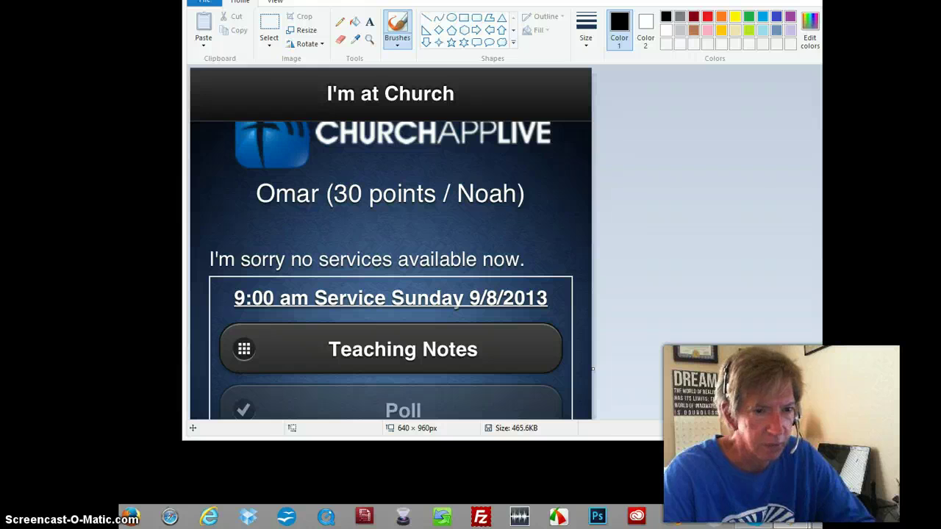
pyautogui.scroll(-5, 391, 242)
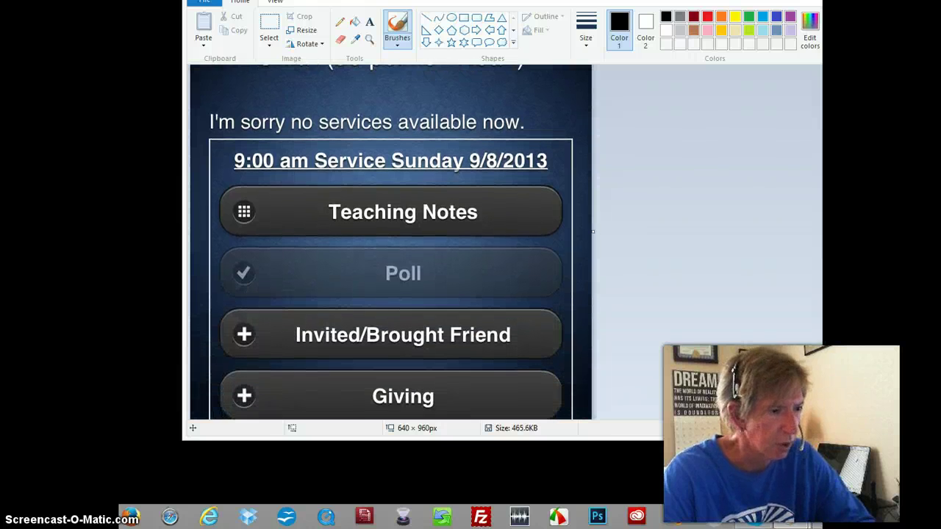
# Review the rest of the "I'm at Church" screenshot down to its navigation bar, and clear its window off the desktop
pyautogui.scroll(-3, 391, 242)
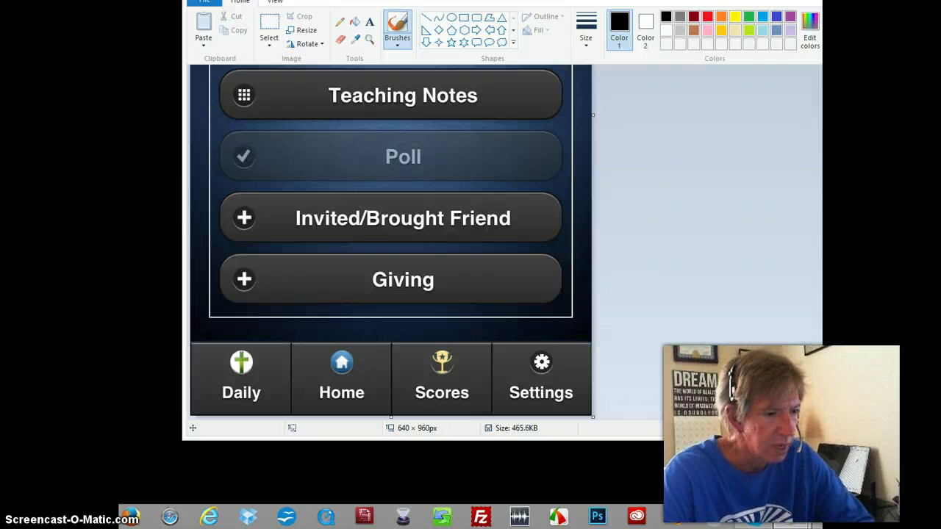
pyautogui.scroll(6, 390, 242)
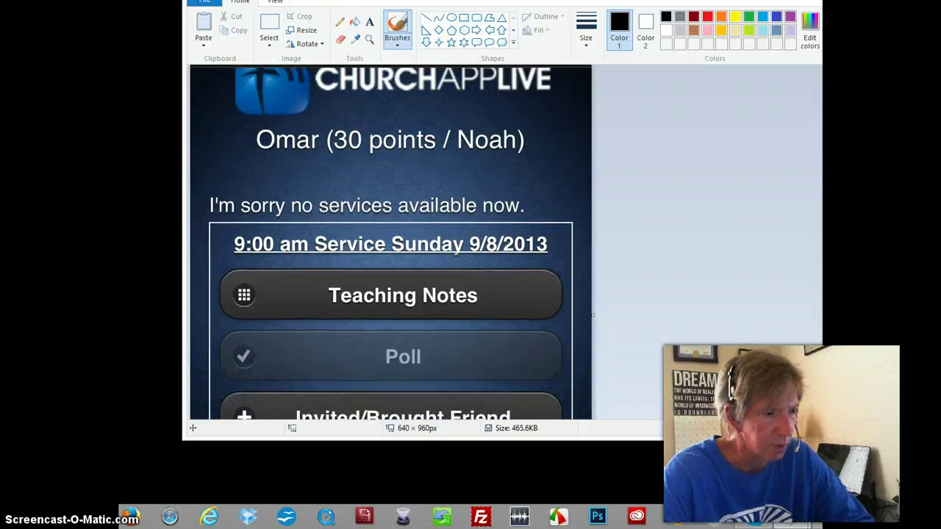
pyautogui.scroll(-3, 391, 243)
pyautogui.scroll(5, 390, 243)
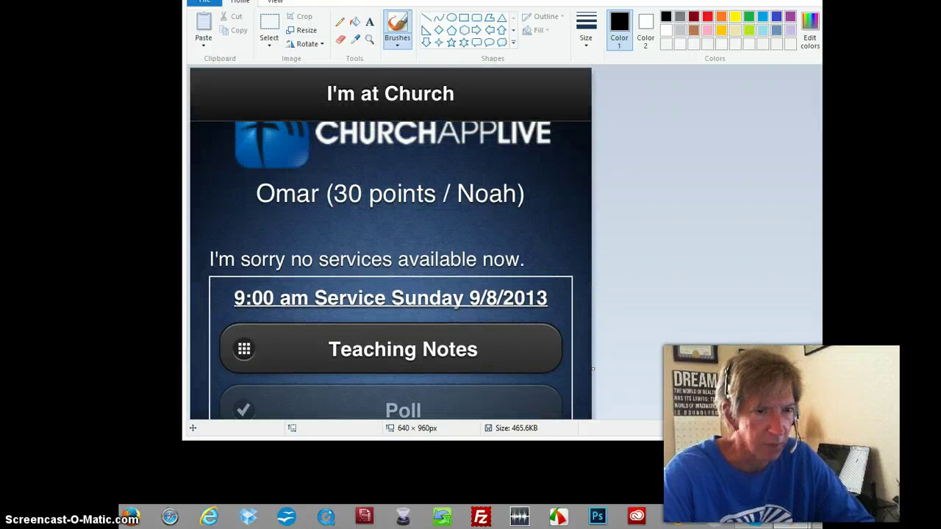
pyautogui.press('super+Down')
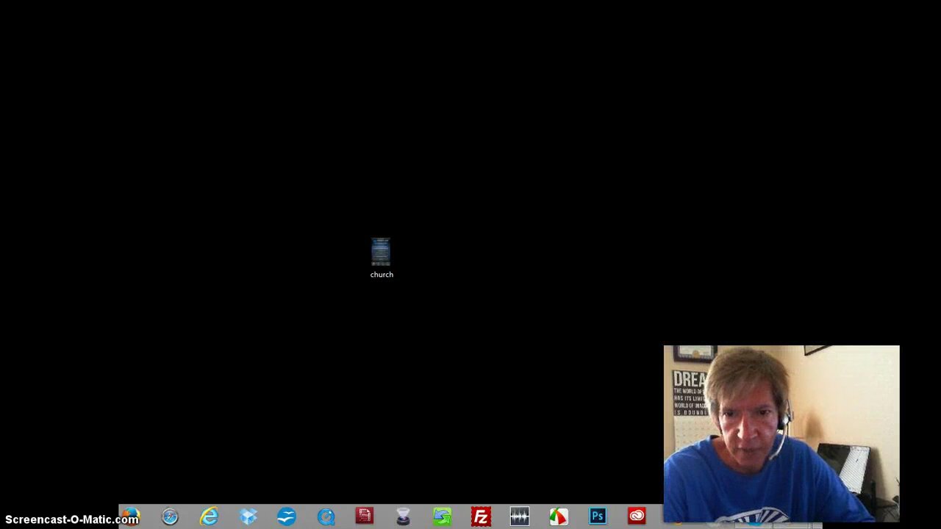
# Bring the athome image onto the desktop, view its daily activity options in Windows Photo Viewer, and close it
pyautogui.moveTo(809, 154); pyautogui.dragTo(456, 175)
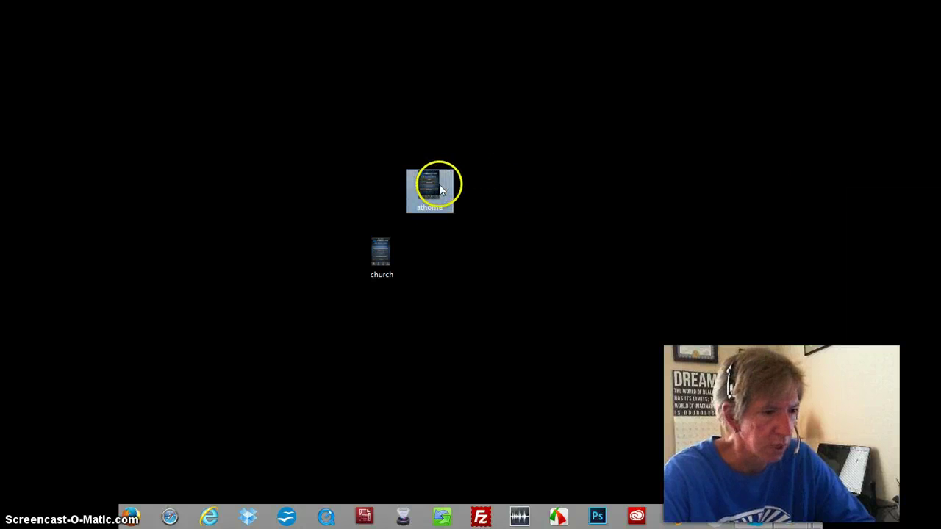
pyautogui.click(564, 169)
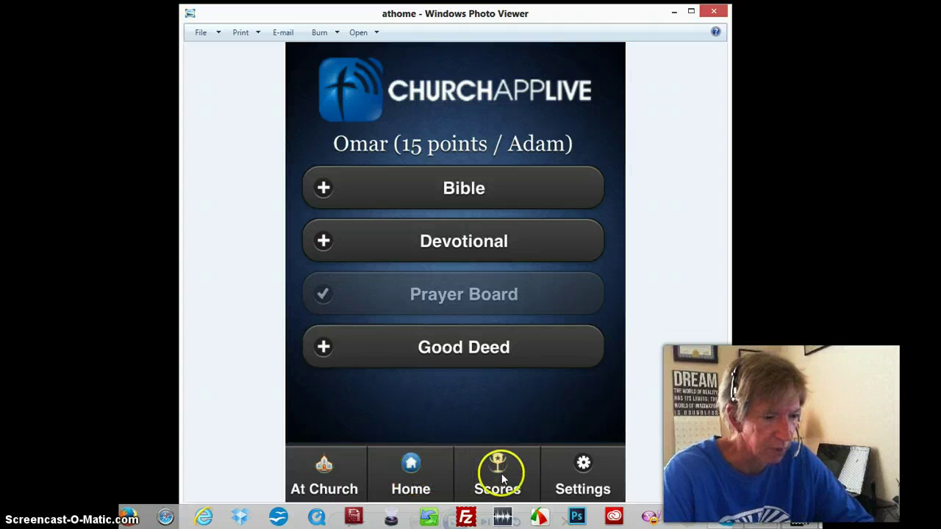
pyautogui.click(713, 10)
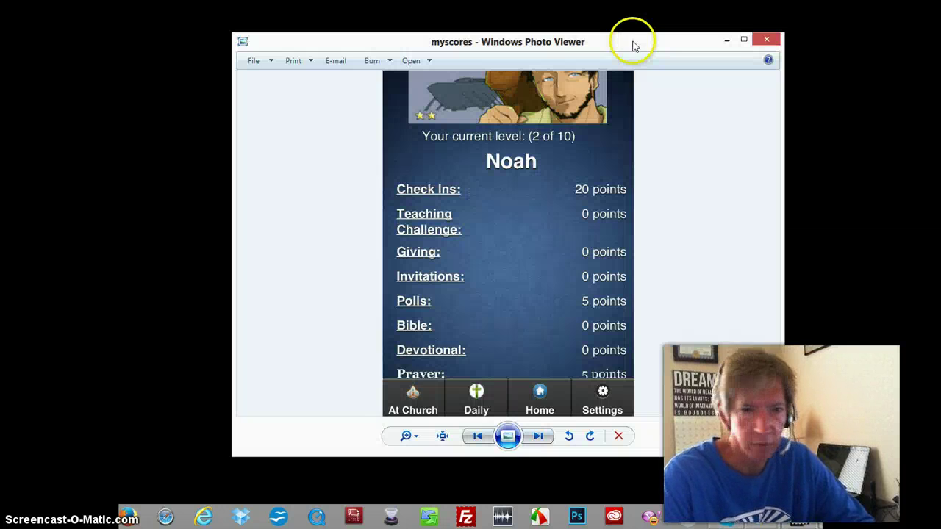
# Reposition the myscores image window, inspect the level and points per activity, and close the image
pyautogui.moveTo(635, 38); pyautogui.dragTo(598, 25)
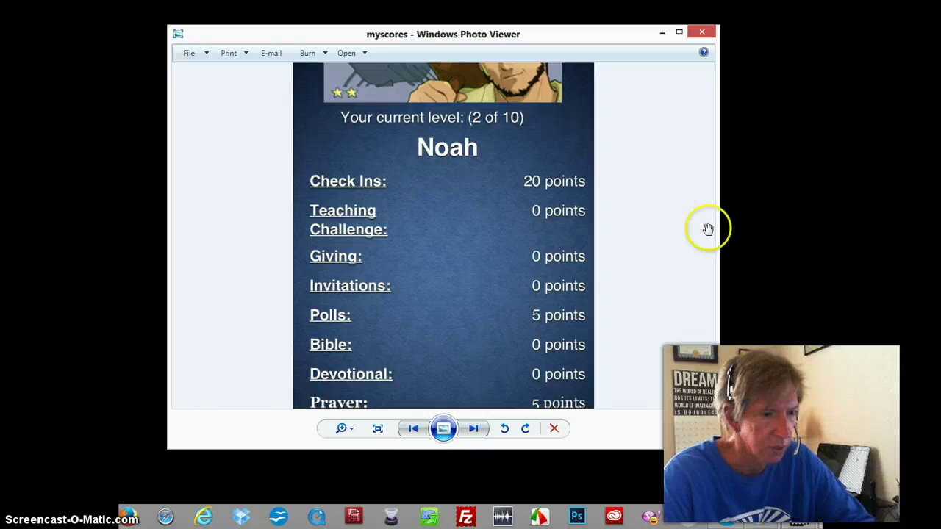
pyautogui.scroll(2, 686, 336)
pyautogui.scroll(-3, 686, 321)
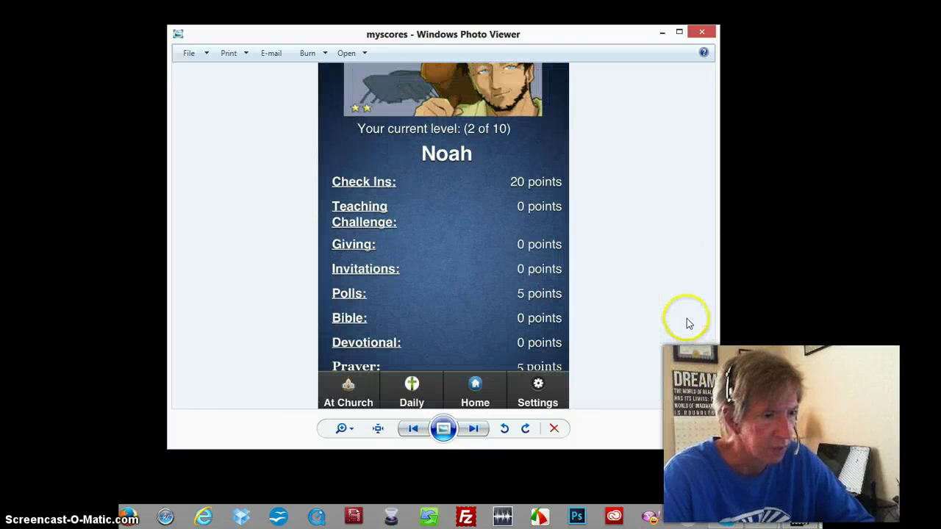
pyautogui.click(702, 32)
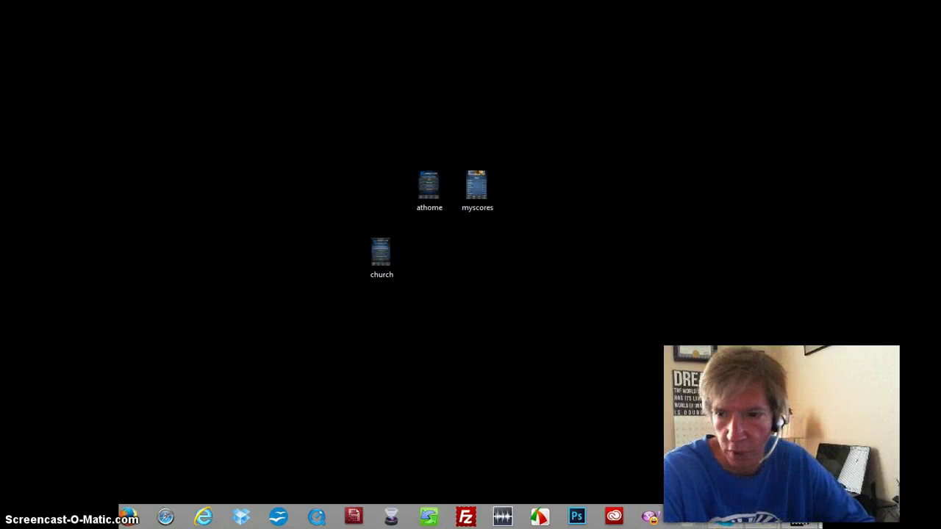